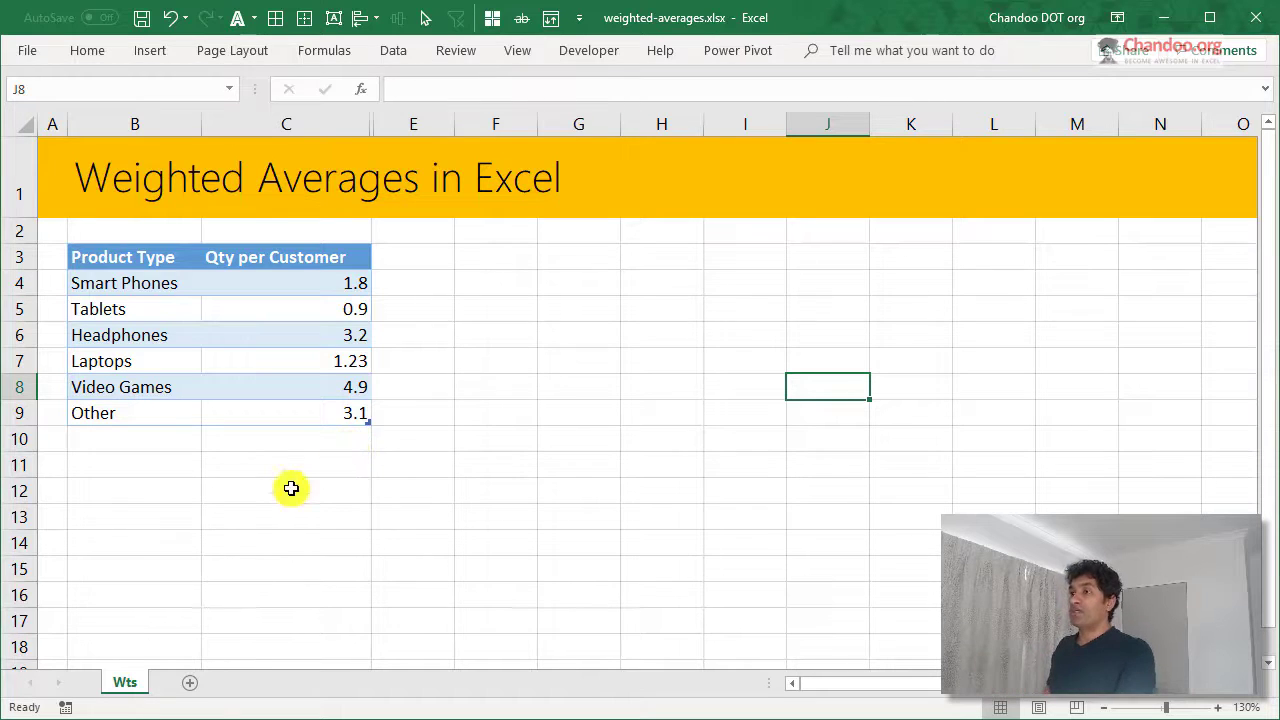
Label B12 'QpC (wrong)' and put =AVERAGE(Table1[Qty per Customer]) in C12, giving 2.521666667
click(120, 494)
text(QpC (wrong)
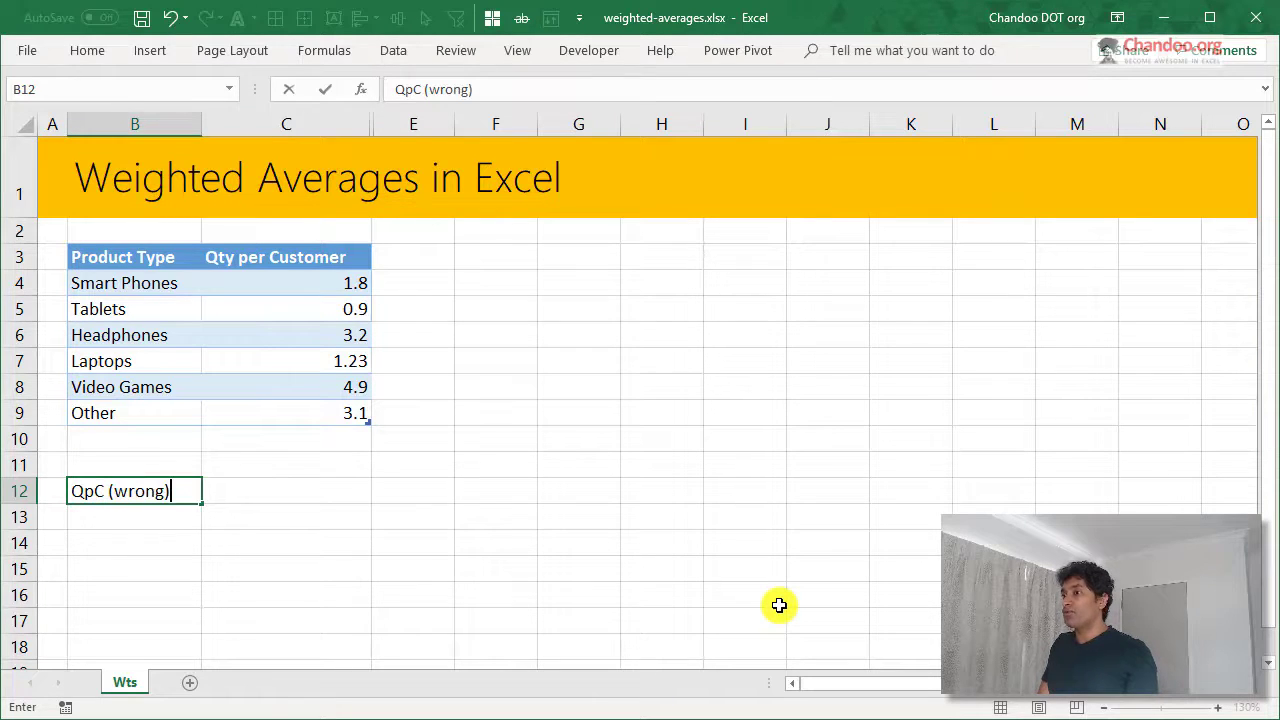
key(Tab)
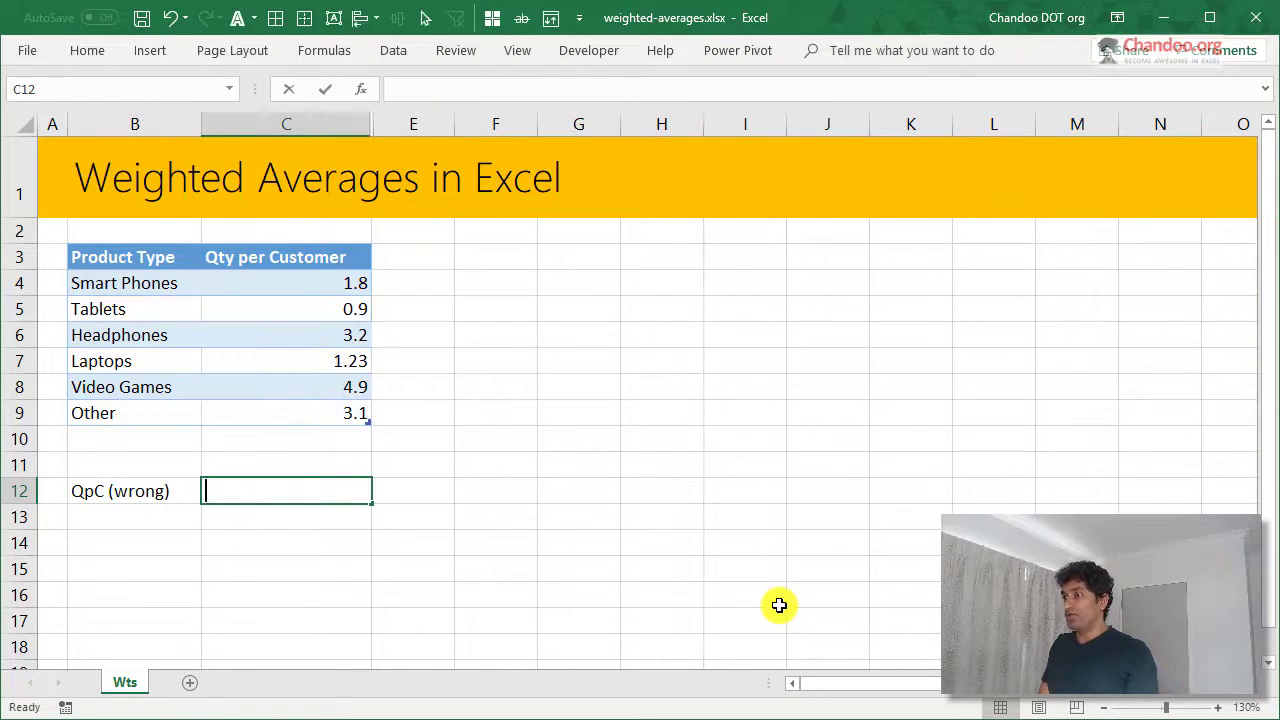
text(=avera)
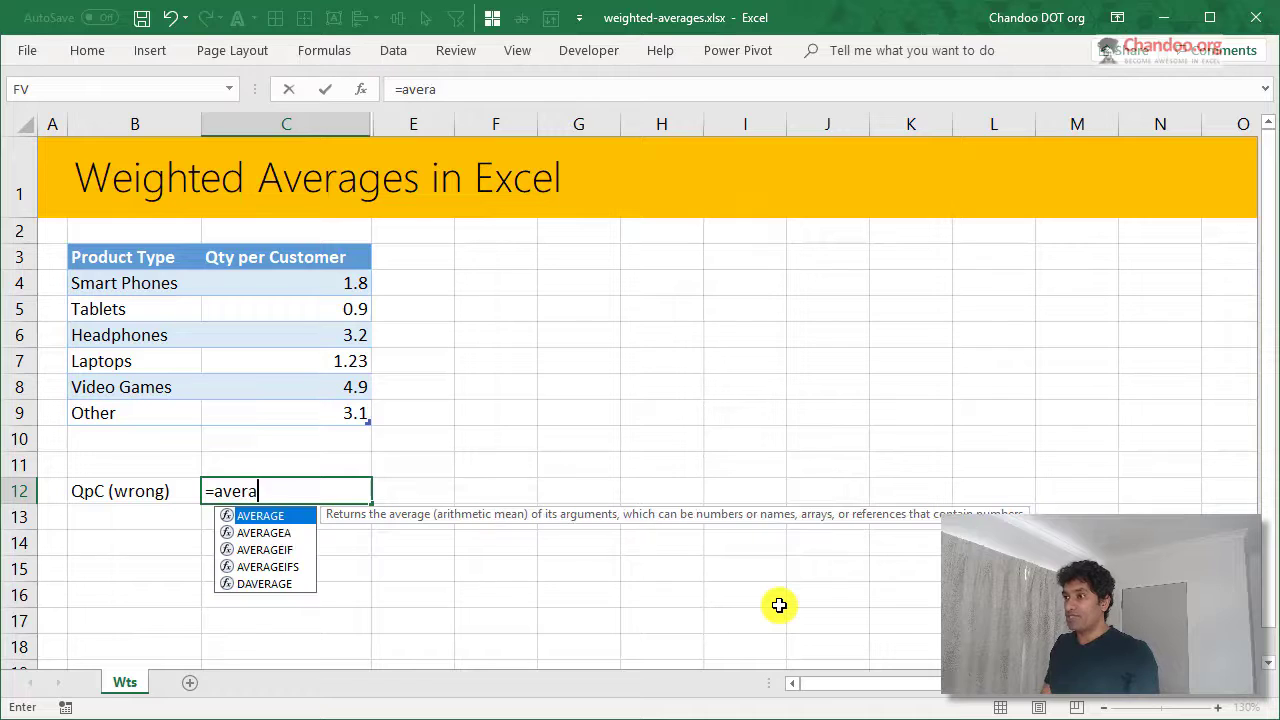
key(Tab)
click(342, 284)
drag(342, 284, 337, 410)
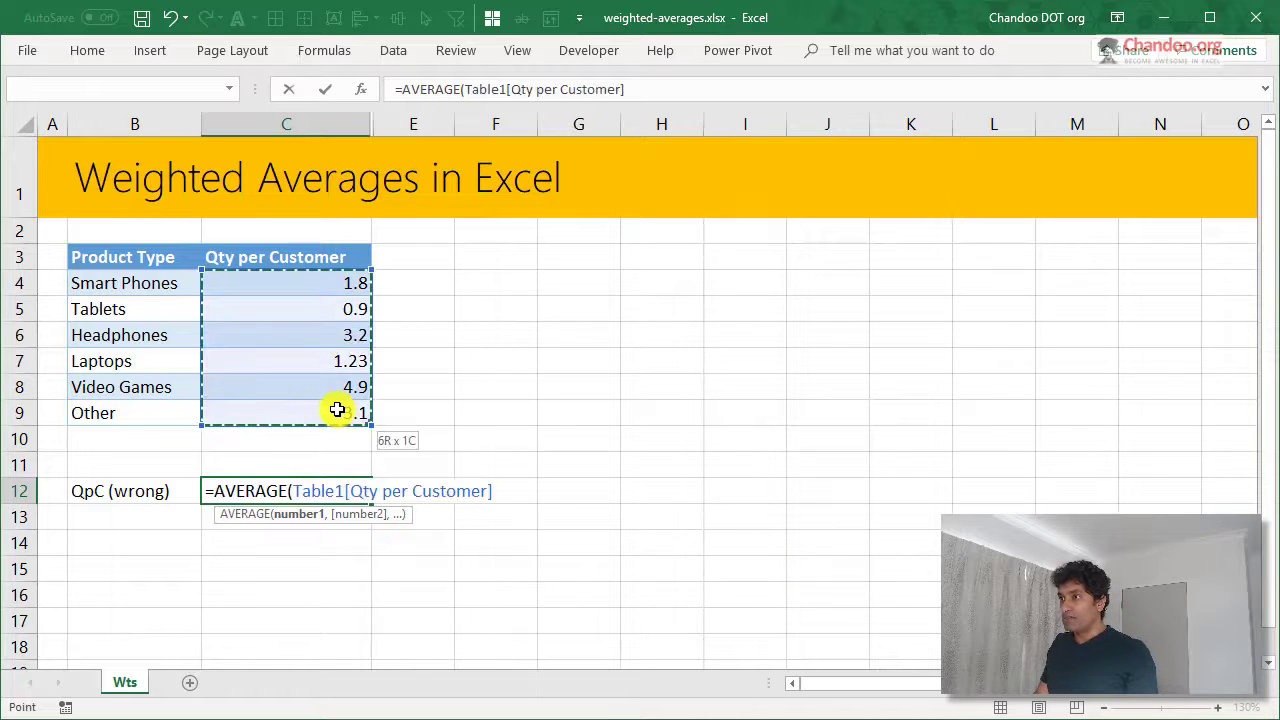
key(Return)
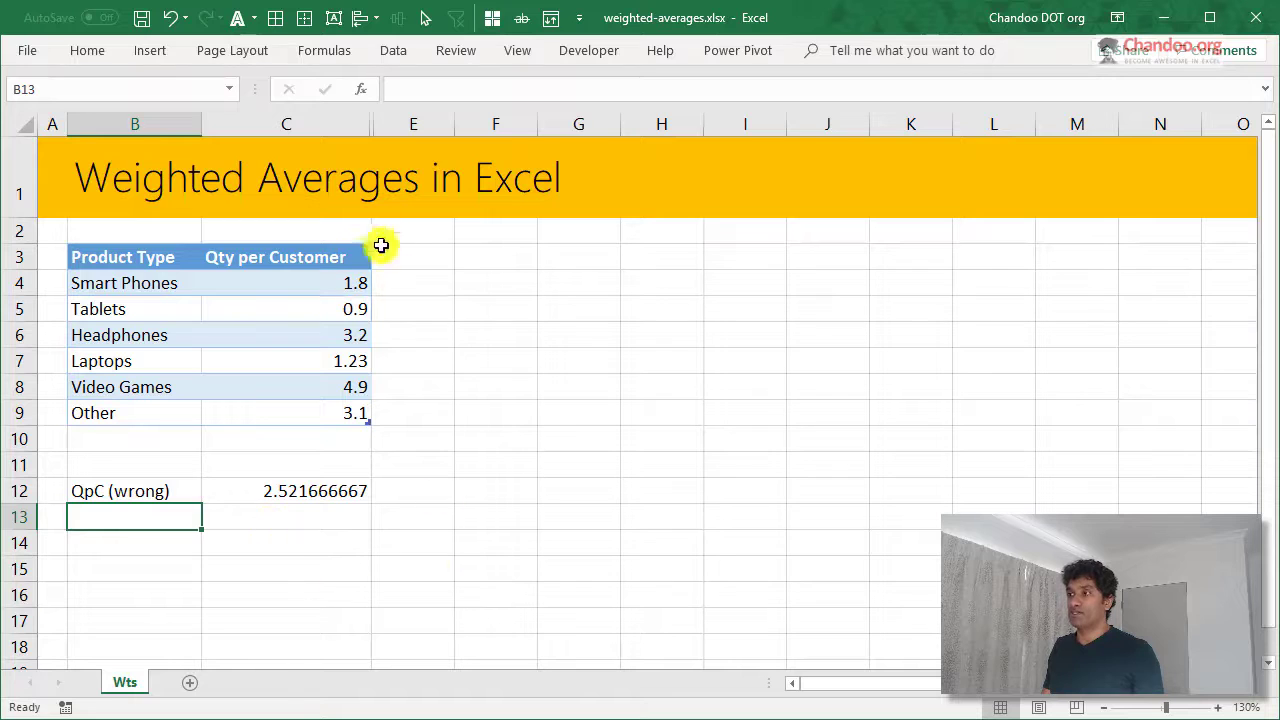
Unhide the Customers column between columns C and E
drag(429, 118, 308, 120)
right_click(309, 120)
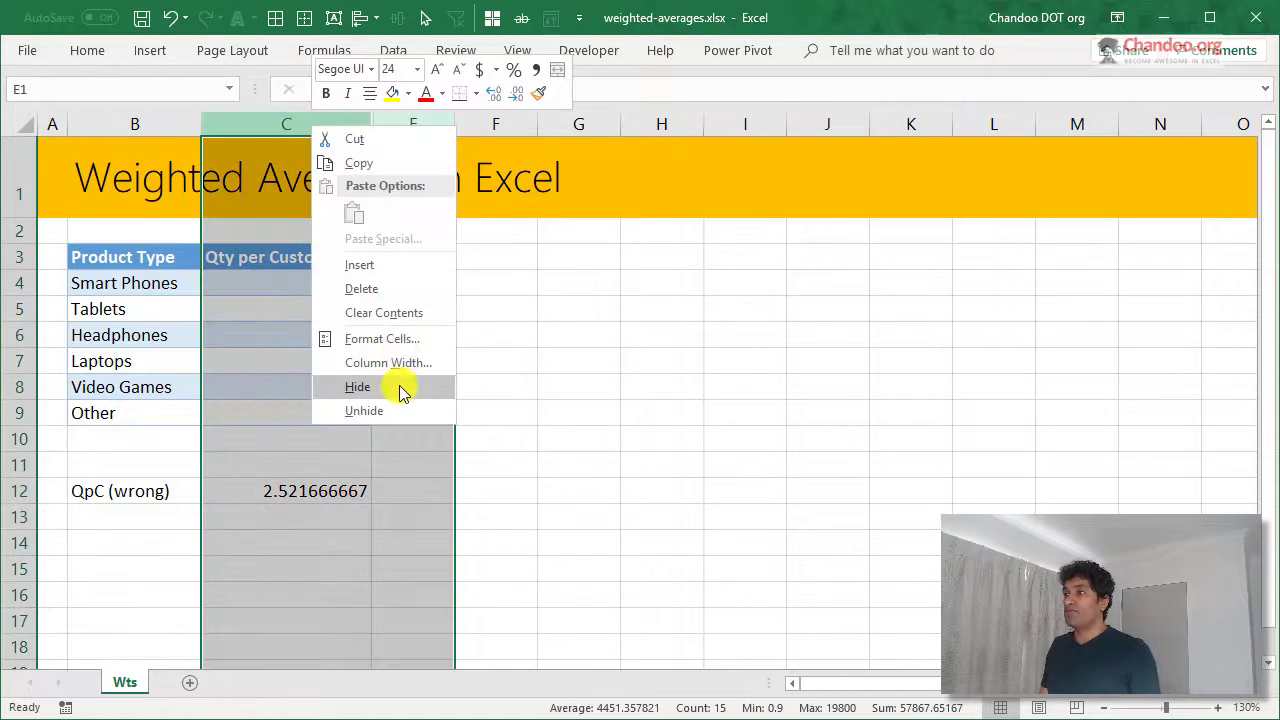
click(362, 411)
drag(423, 280, 425, 415)
click(140, 516)
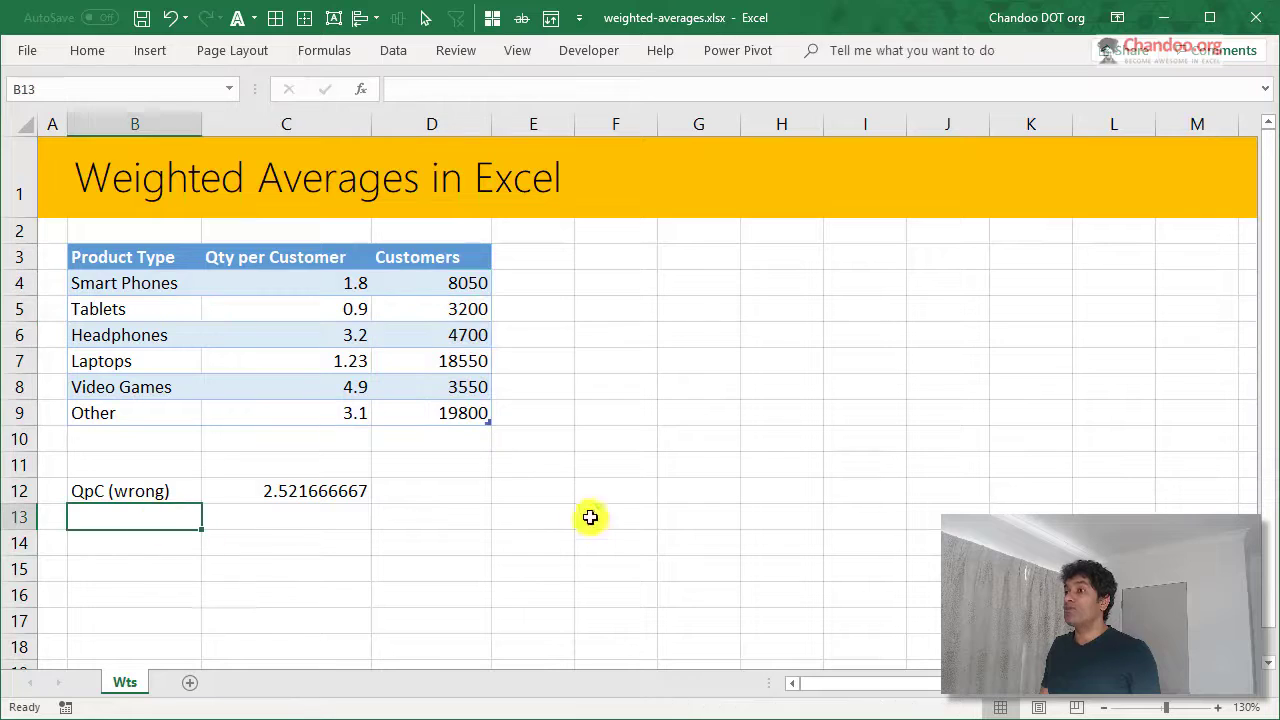
click(541, 255)
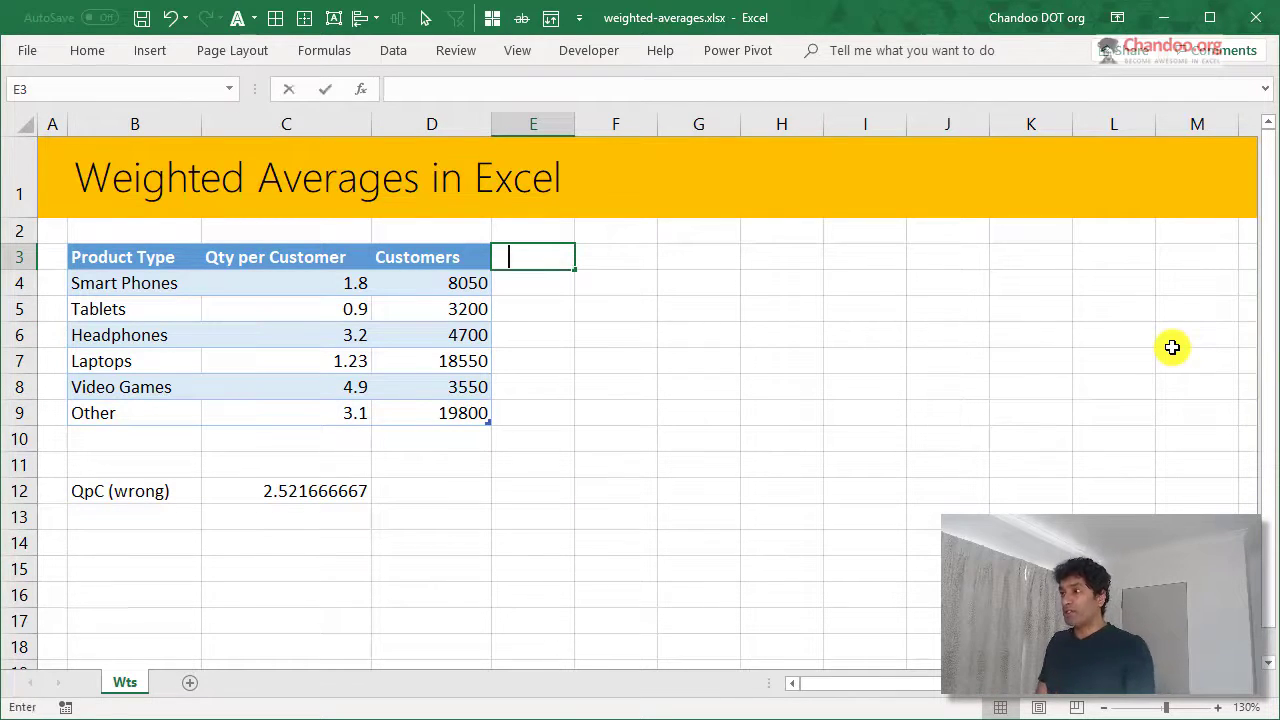
text(Quantity)
key(Return)
text(=)
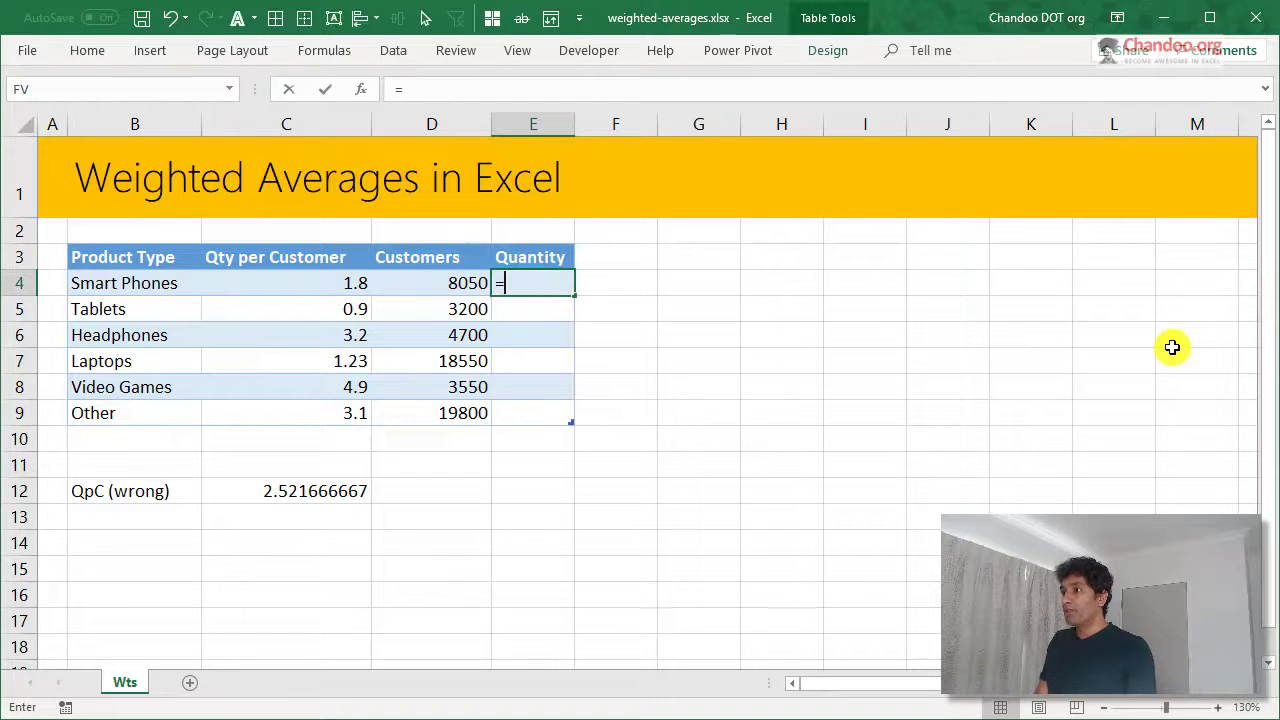
key(Left)
text(*)
key(Left)
key(Left)
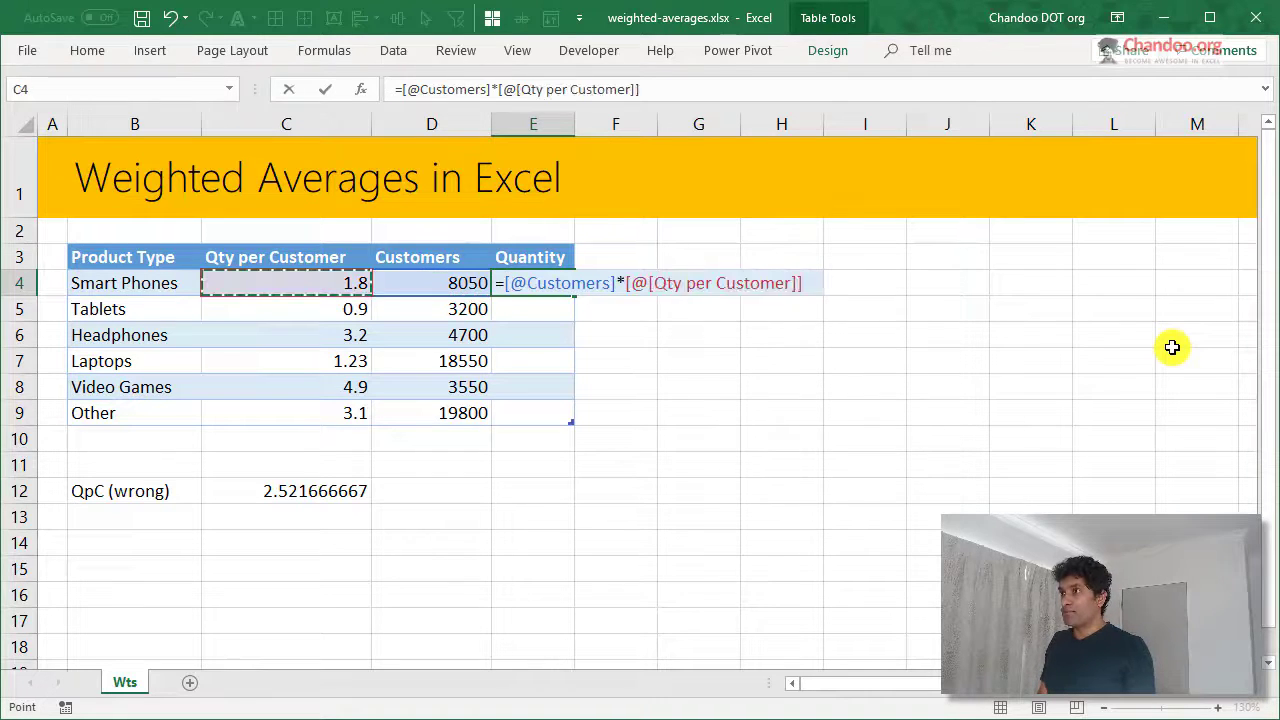
key(Return)
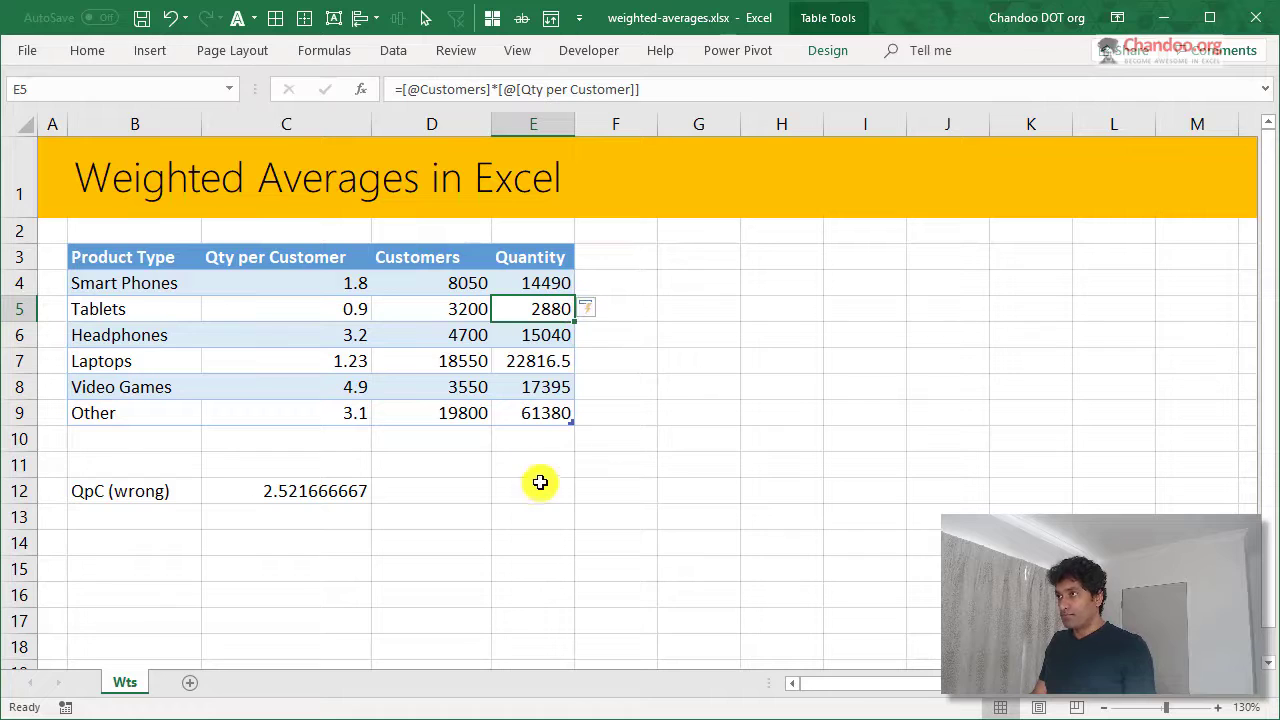
Label B13 'QPC (v1)' and compute SUM(Quantity)/SUM(Customers) in C13, giving 2.316361279
click(131, 520)
text(QP)
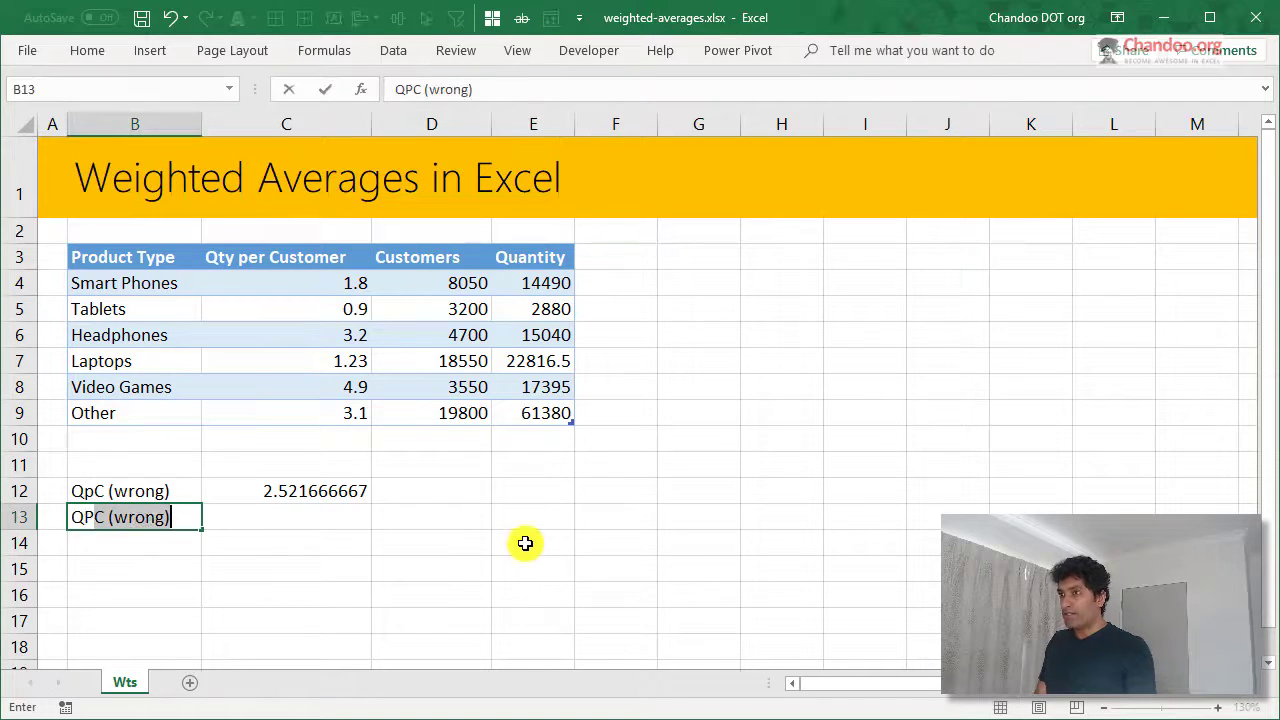
text(C (v1))
key(Tab)
text(=SUM()
drag(532, 283, 531, 420)
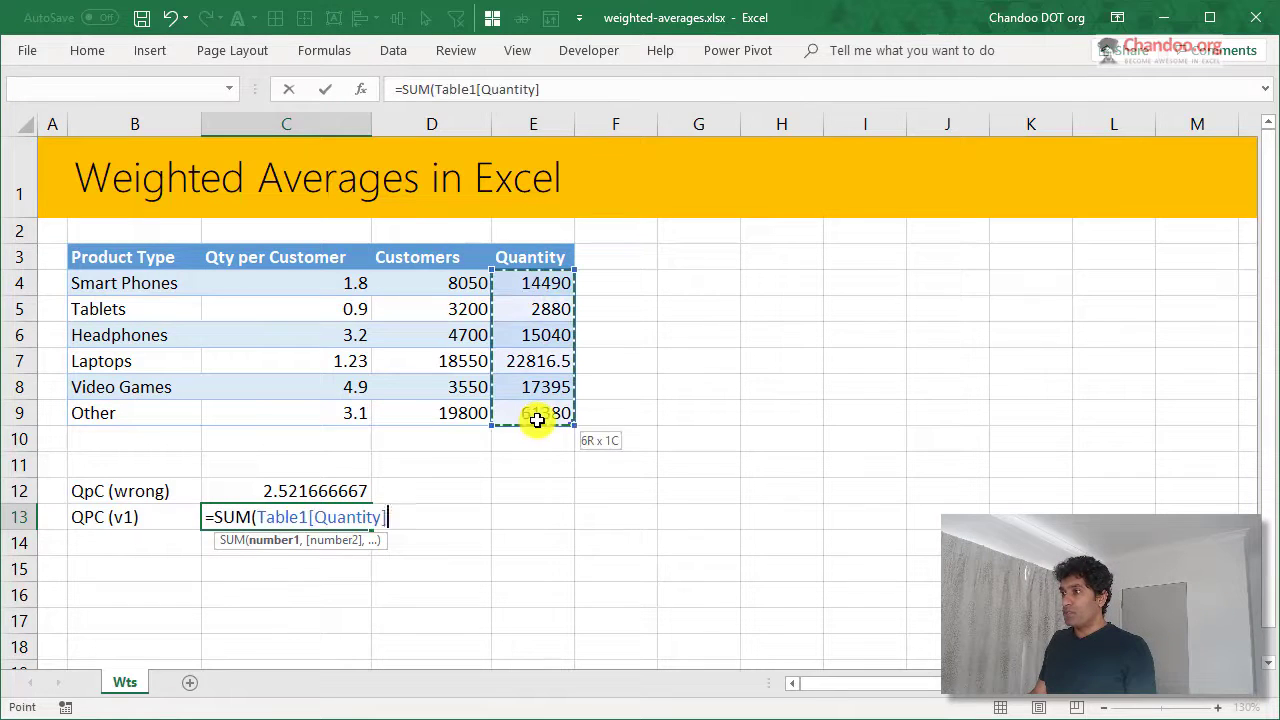
text()/SUM()
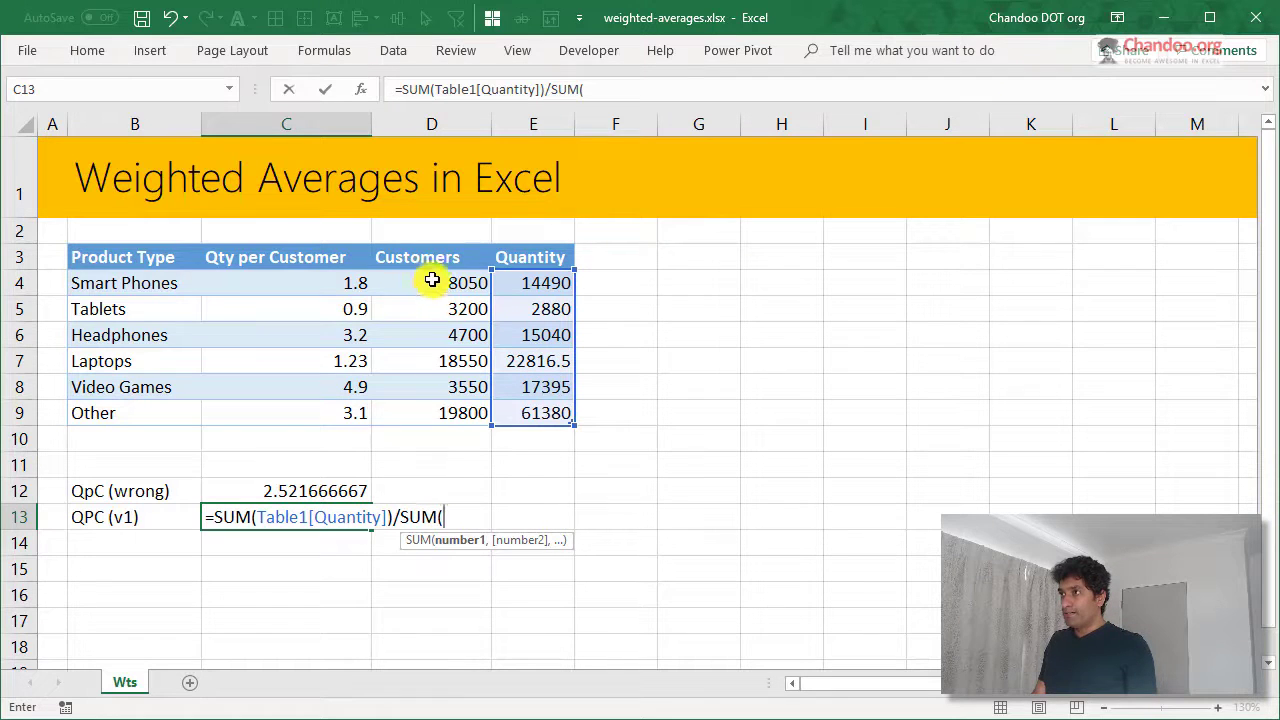
drag(430, 281, 433, 410)
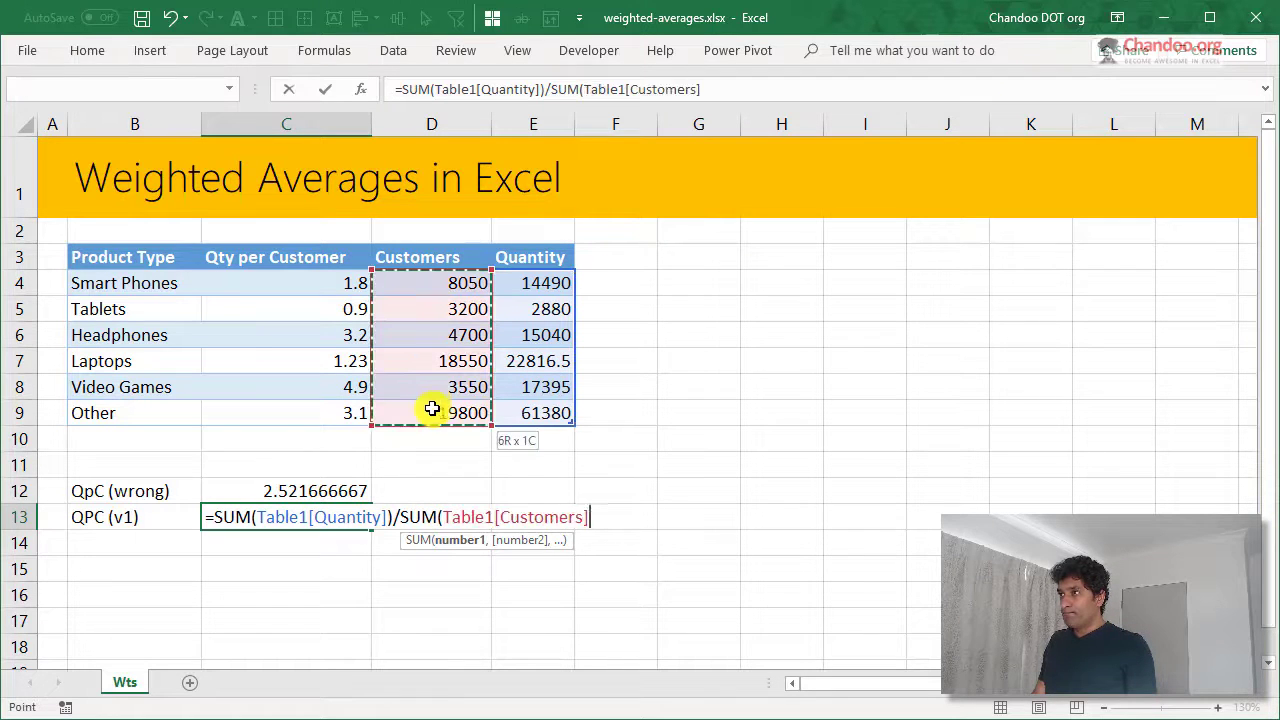
key(Return)
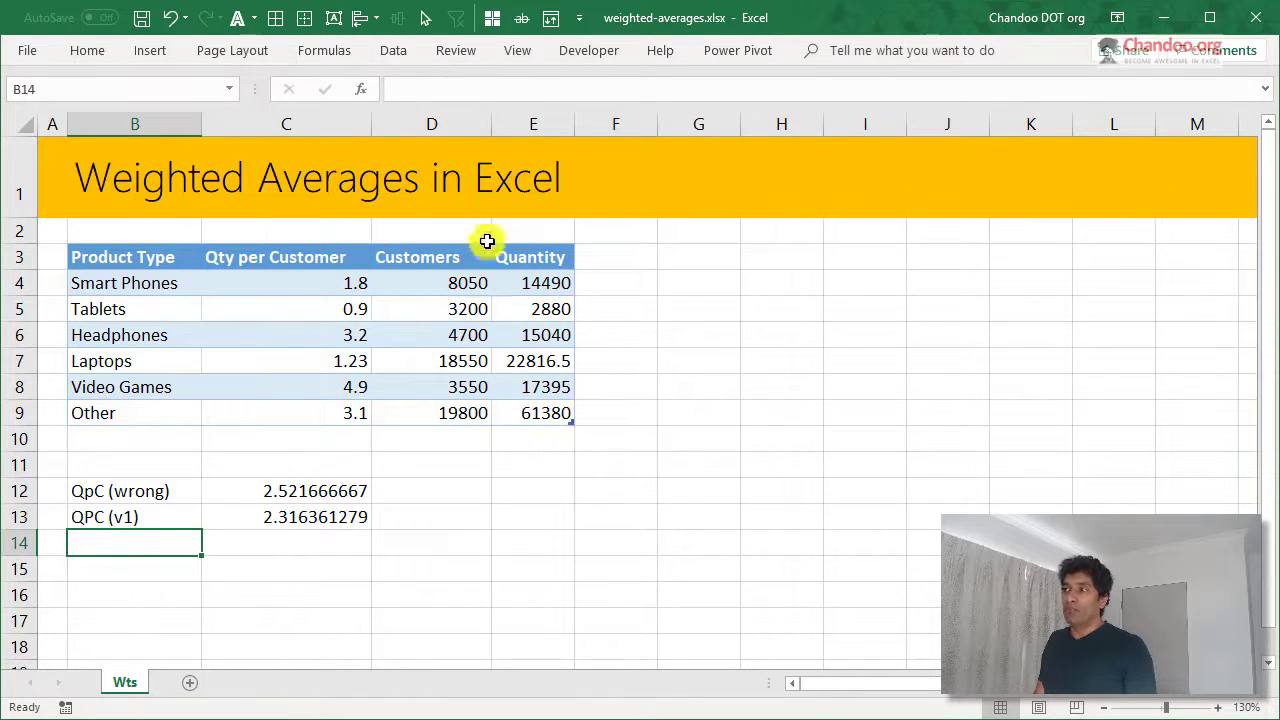
Review the Quantity and C13 formulas, then label B14 'QpC (v2)'
click(558, 280)
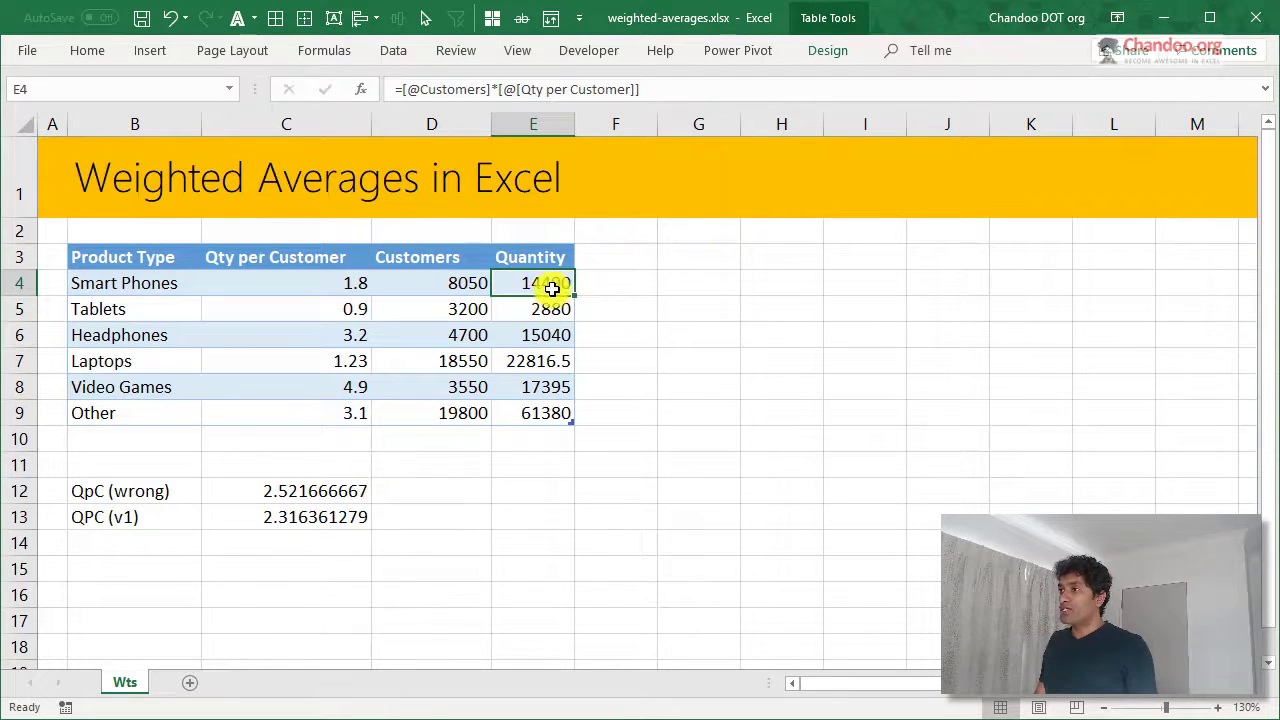
click(325, 518)
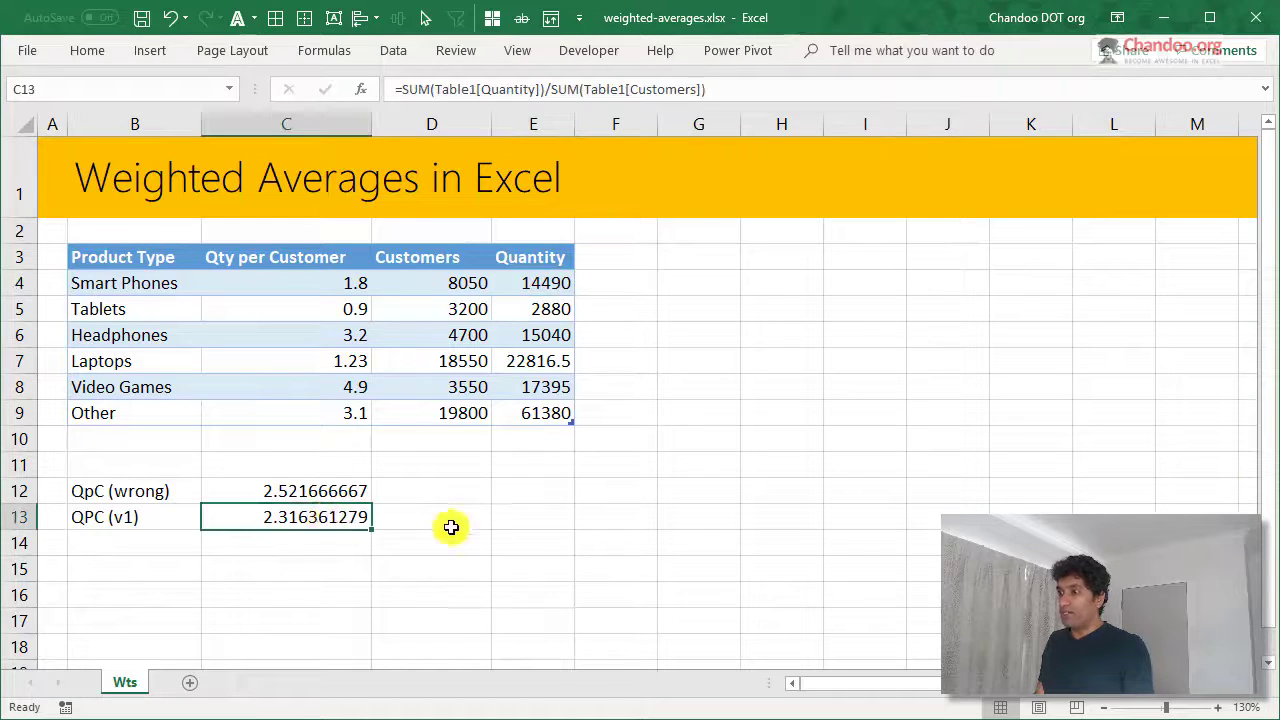
key(F2)
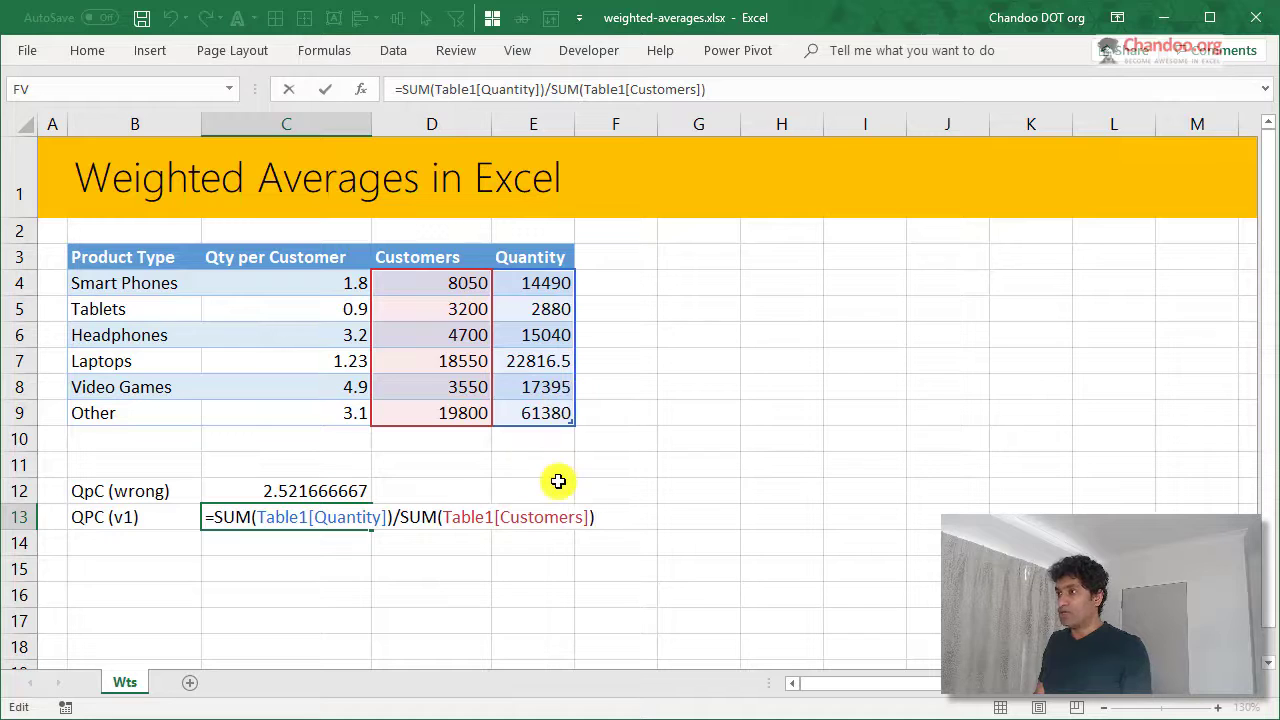
key(Escape)
click(140, 540)
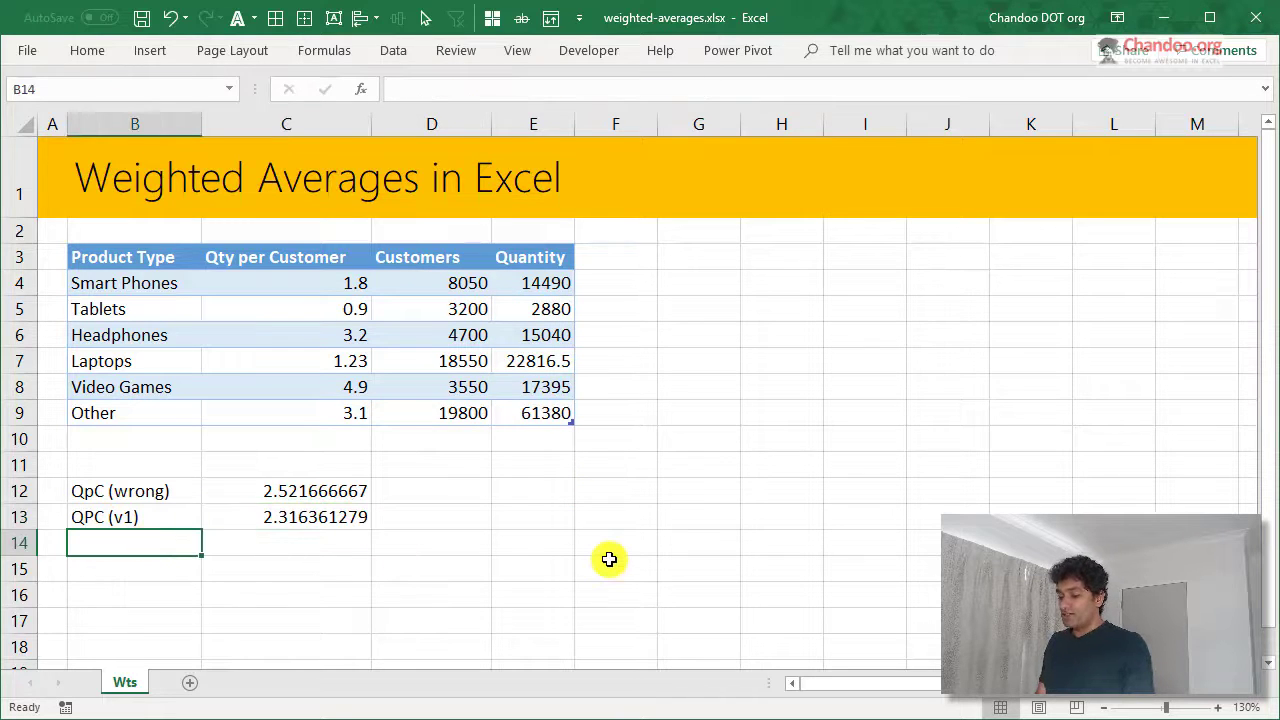
text(QpC (v1))
key(Tab)
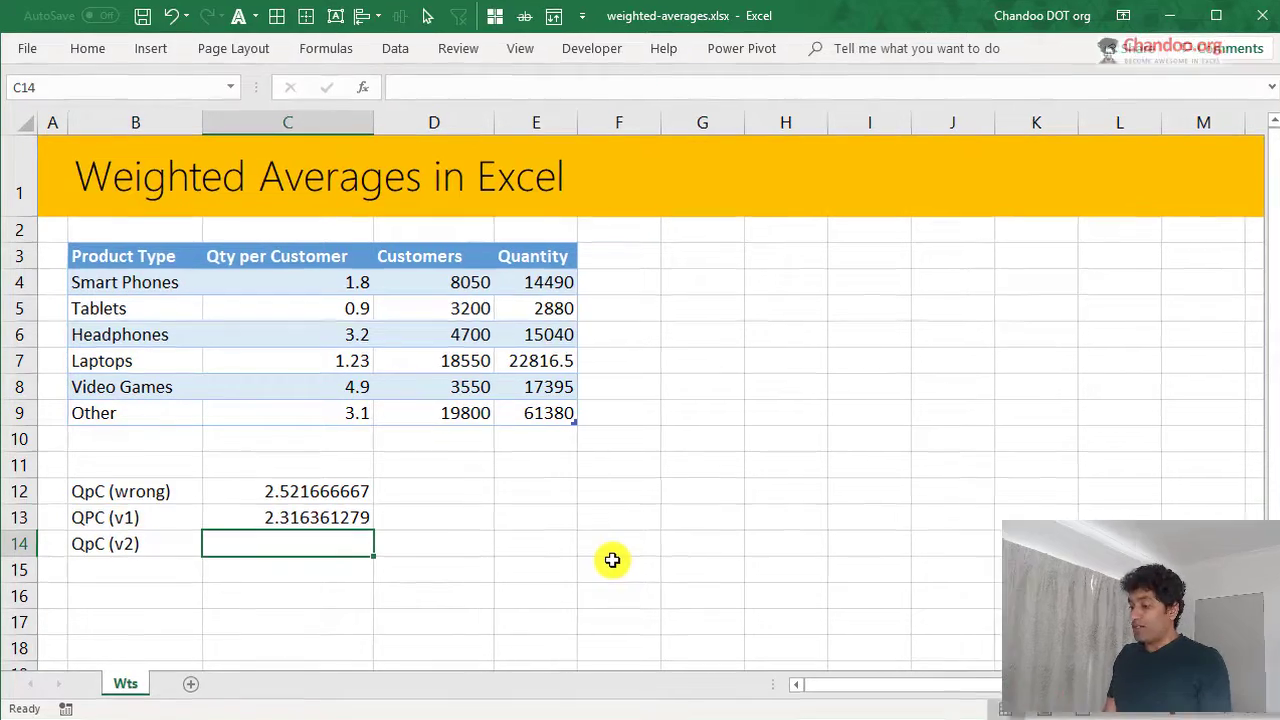
Enter SUMPRODUCT(Table1[Qty per Customer],Table1[Customers]) in C14
text(=sump)
key(Tab)
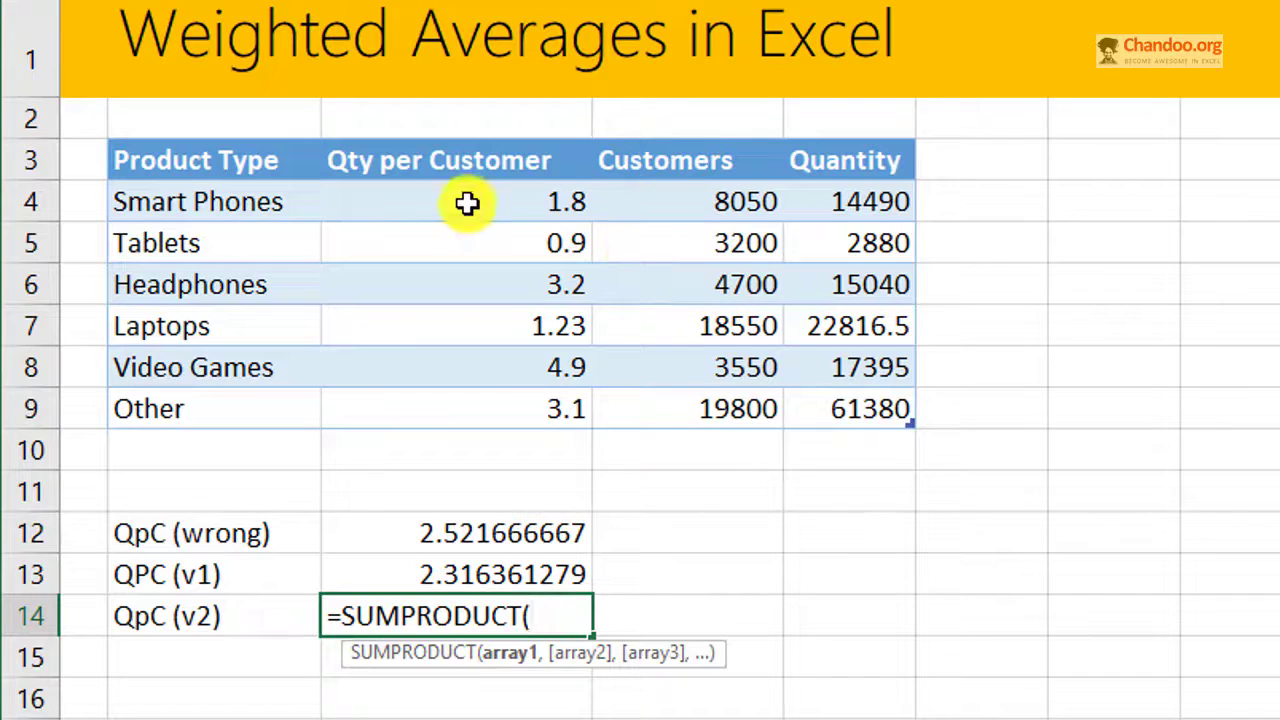
drag(562, 210, 518, 423)
text(,)
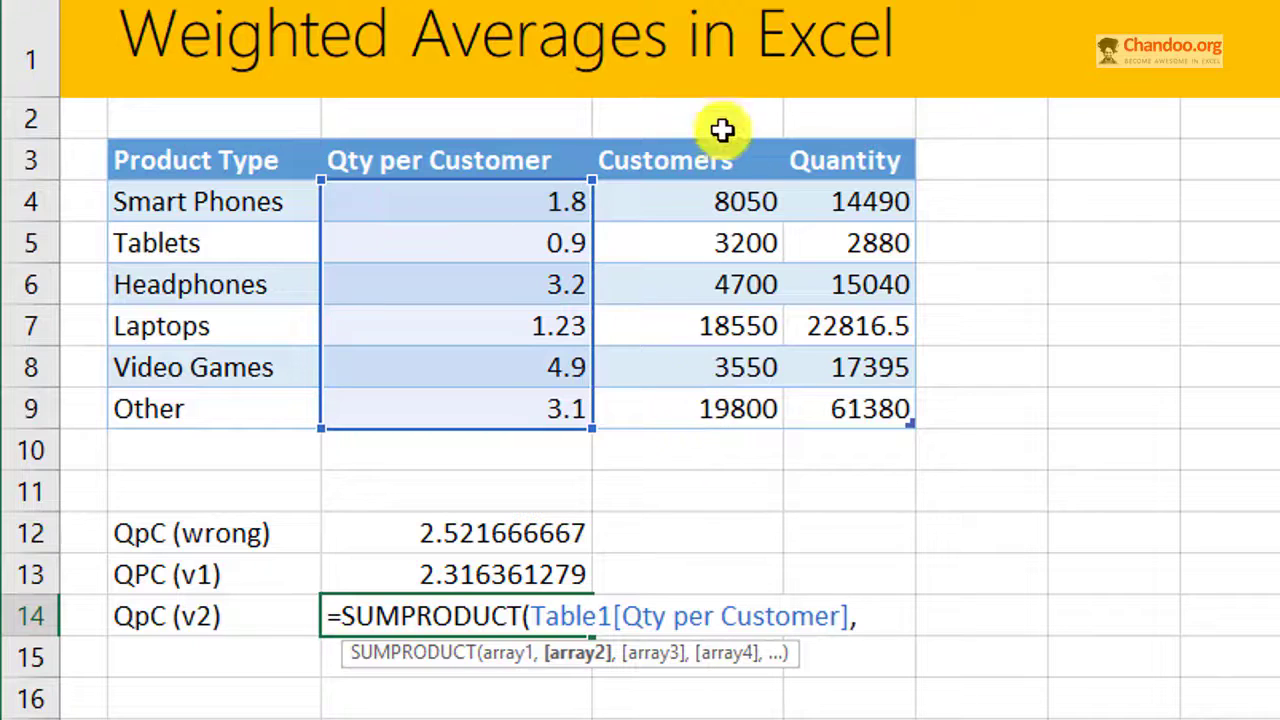
drag(689, 201, 689, 403)
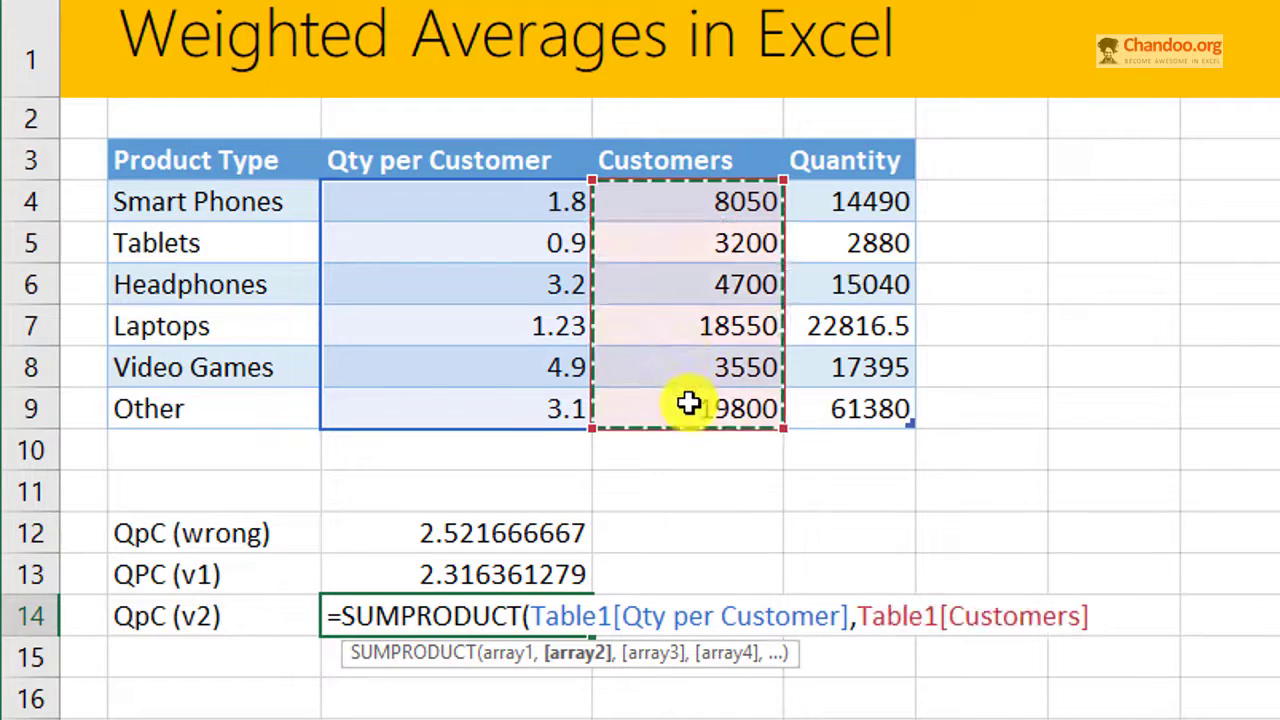
text())
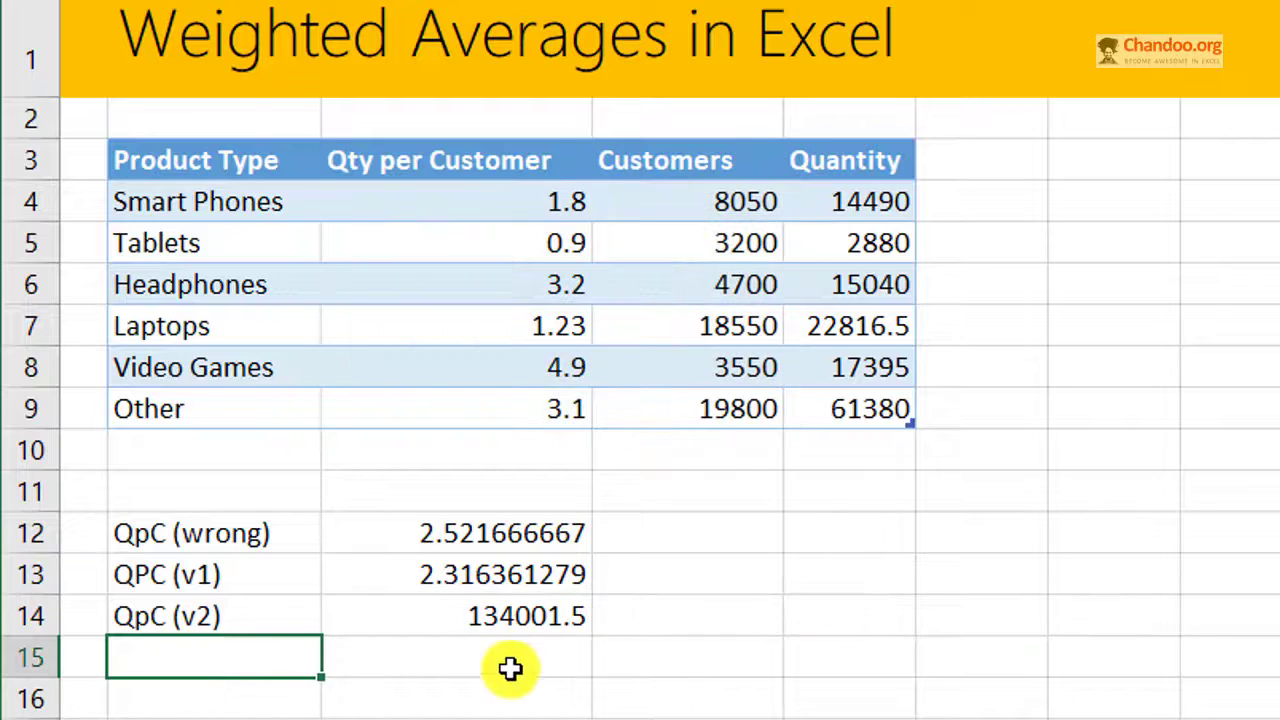
Divide C14's SUMPRODUCT by SUM(Table1[Customers]), giving 2.316361279, and review the formula
click(557, 628)
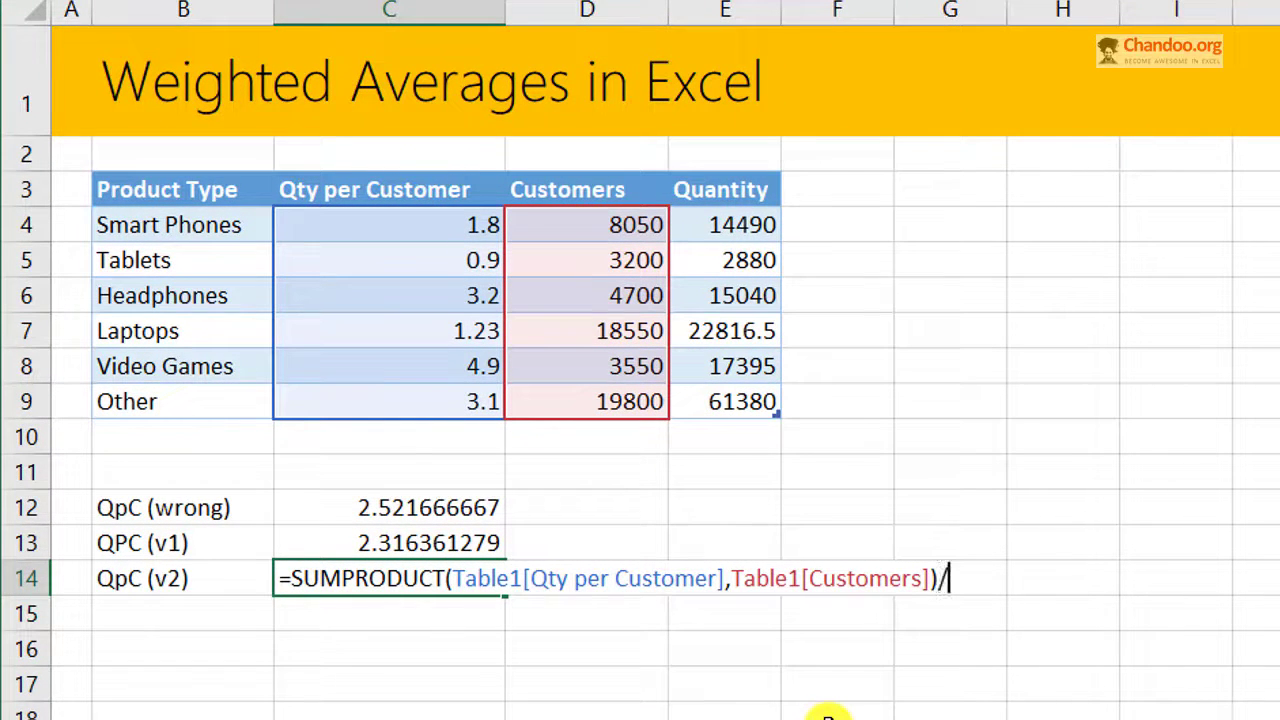
text(sum)
key(Tab)
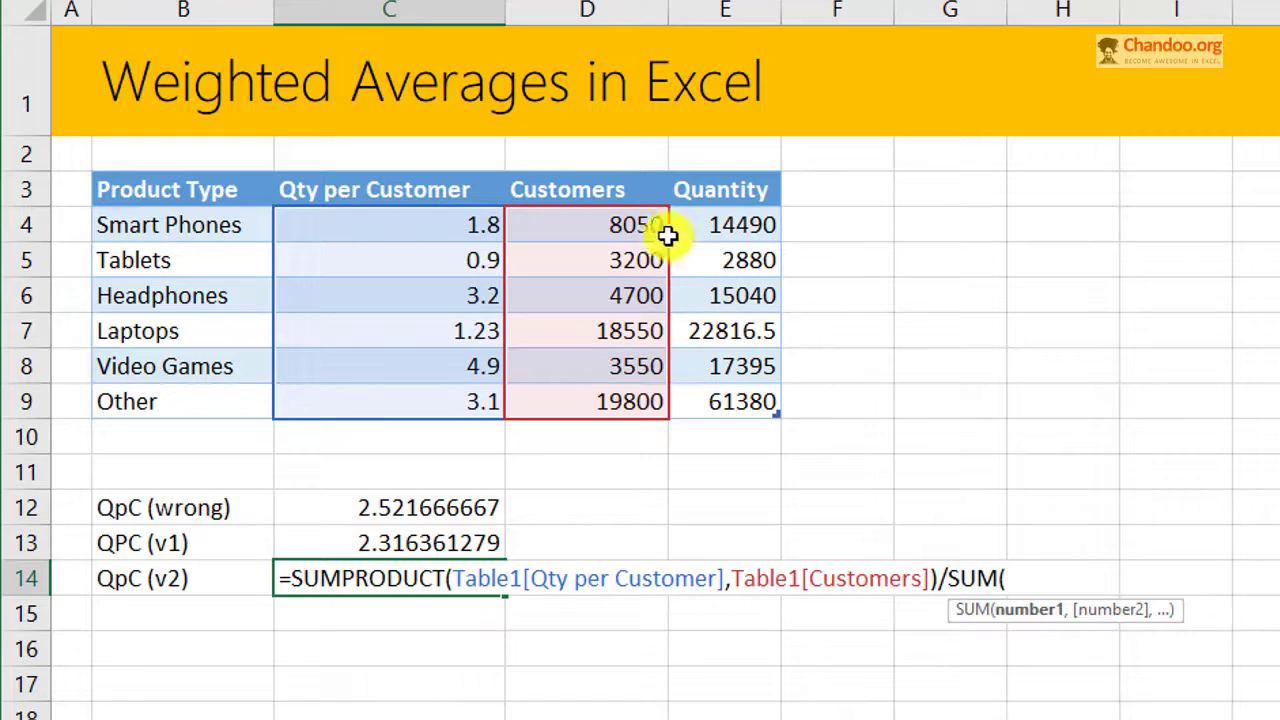
drag(652, 227, 646, 406)
text())
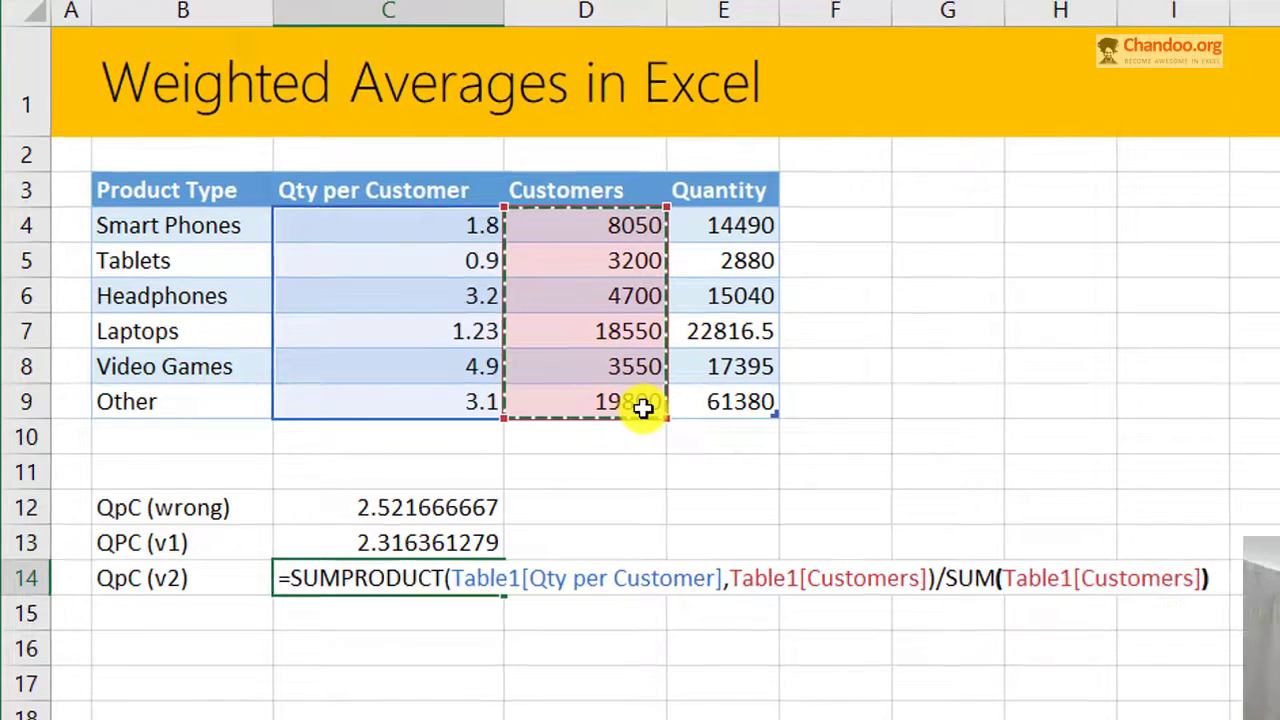
key(Return)
click(355, 577)
key(F2)
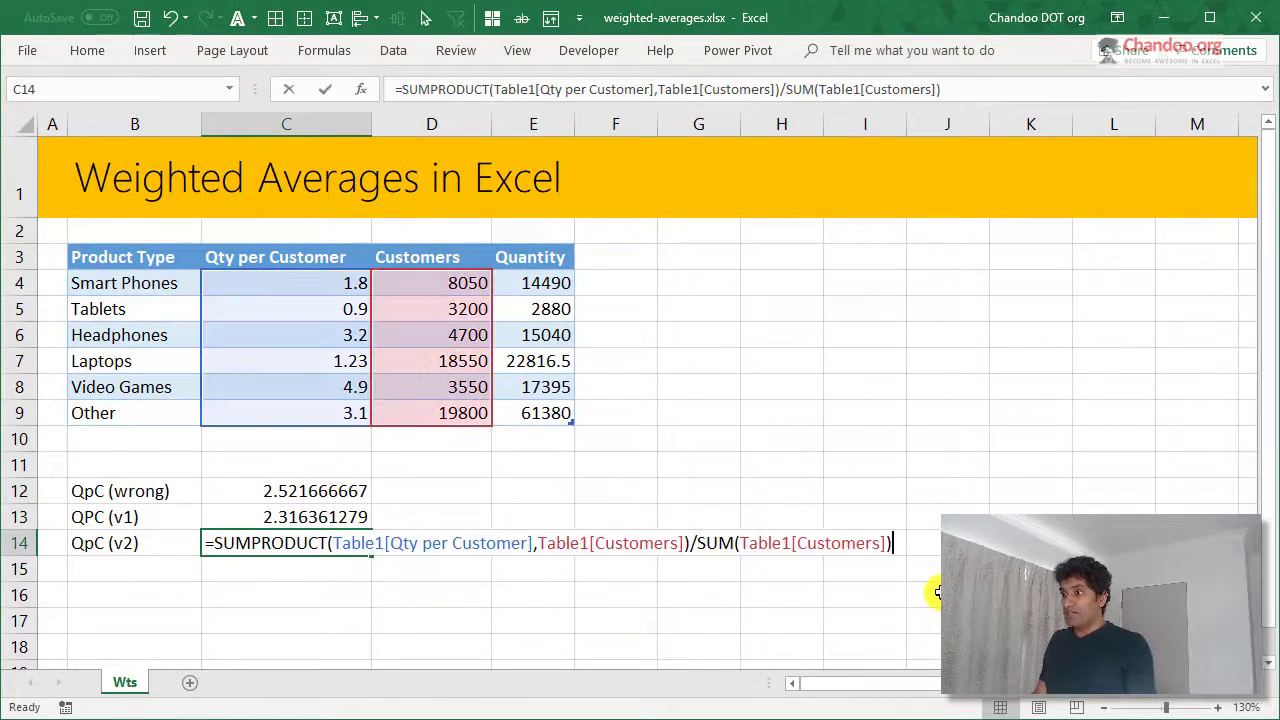
key(Escape)
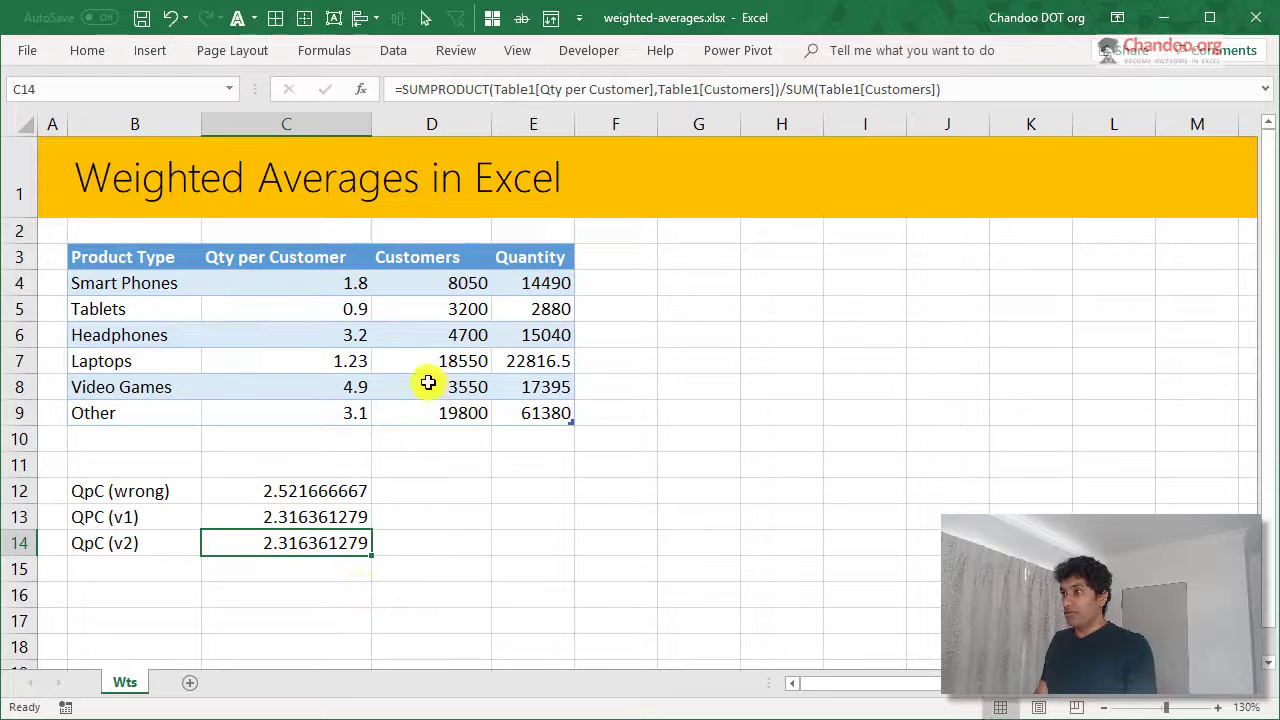